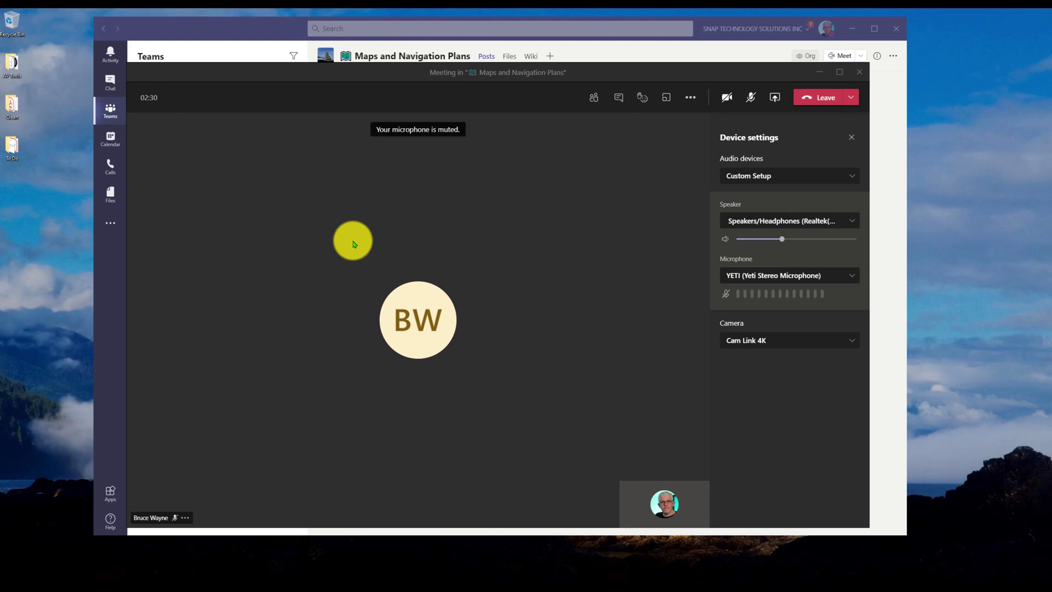
left_click_drag(590, 76, 546, 83)
left_click(700, 52)
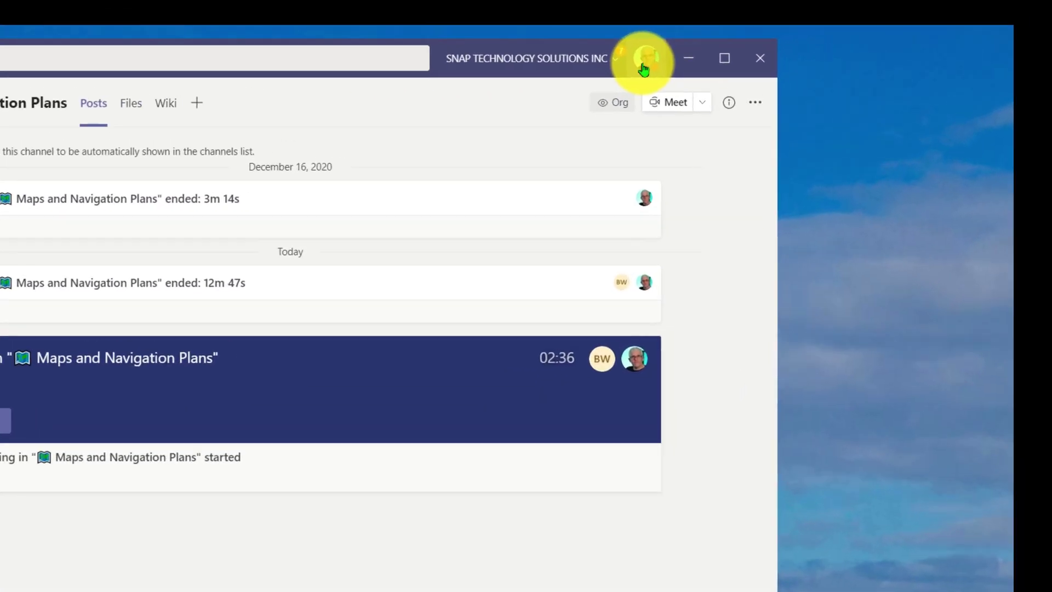
left_click(804, 36)
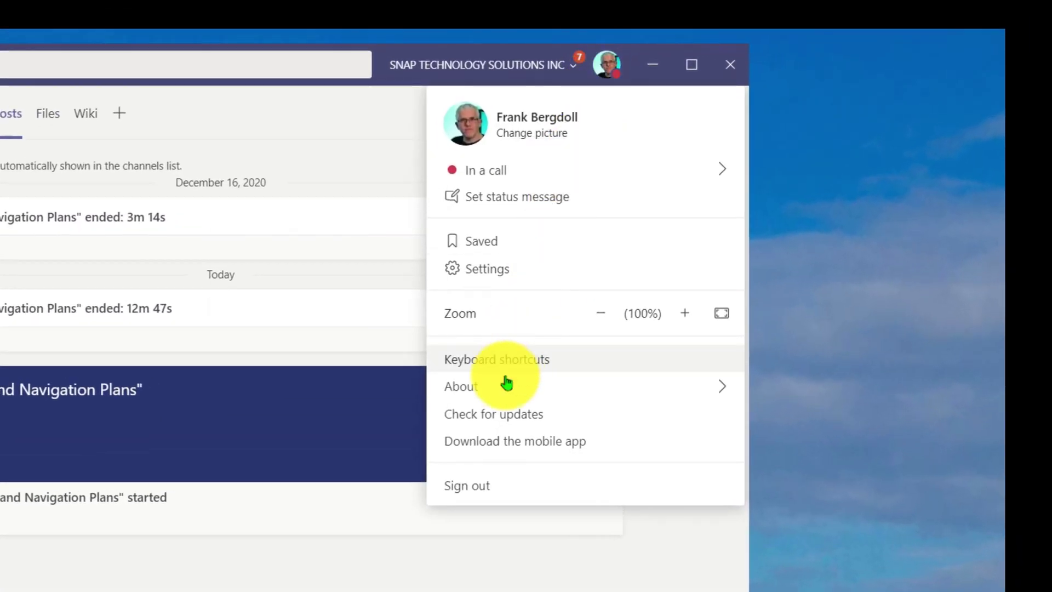
mouse_move(497, 405)
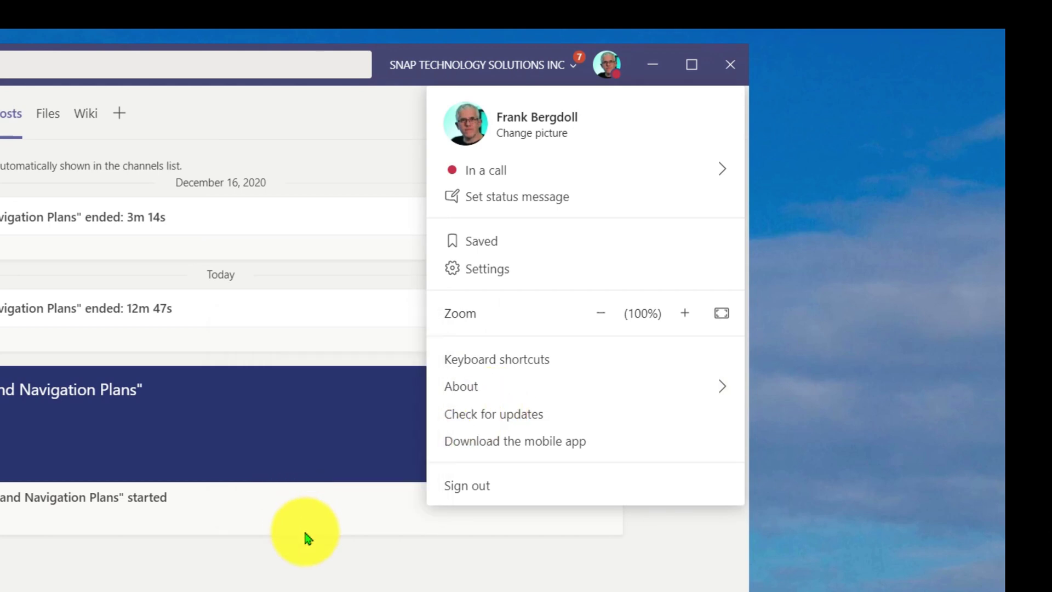
left_click(318, 575)
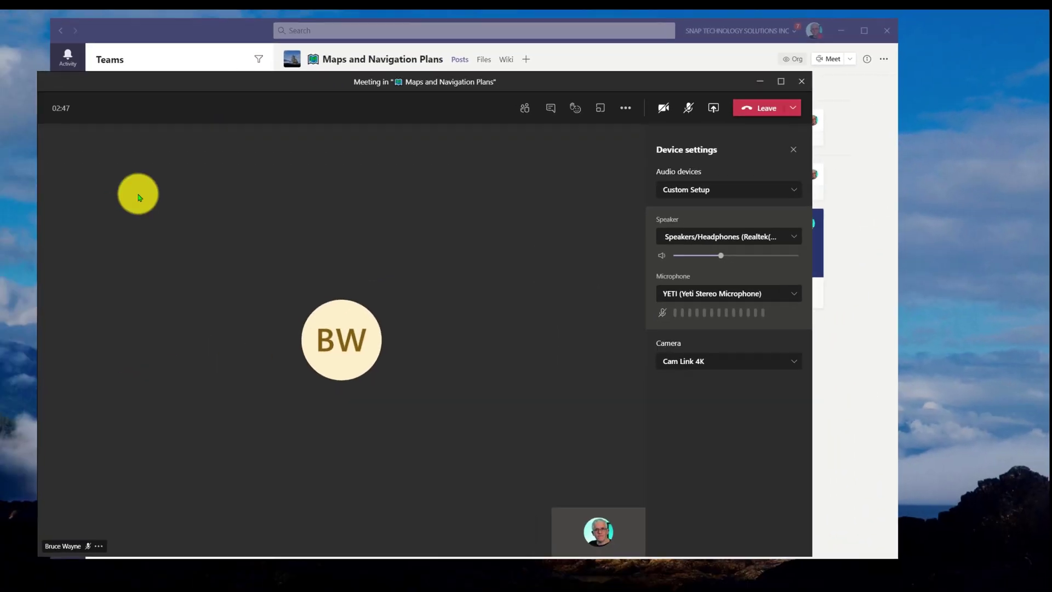
left_click_drag(307, 85, 356, 57)
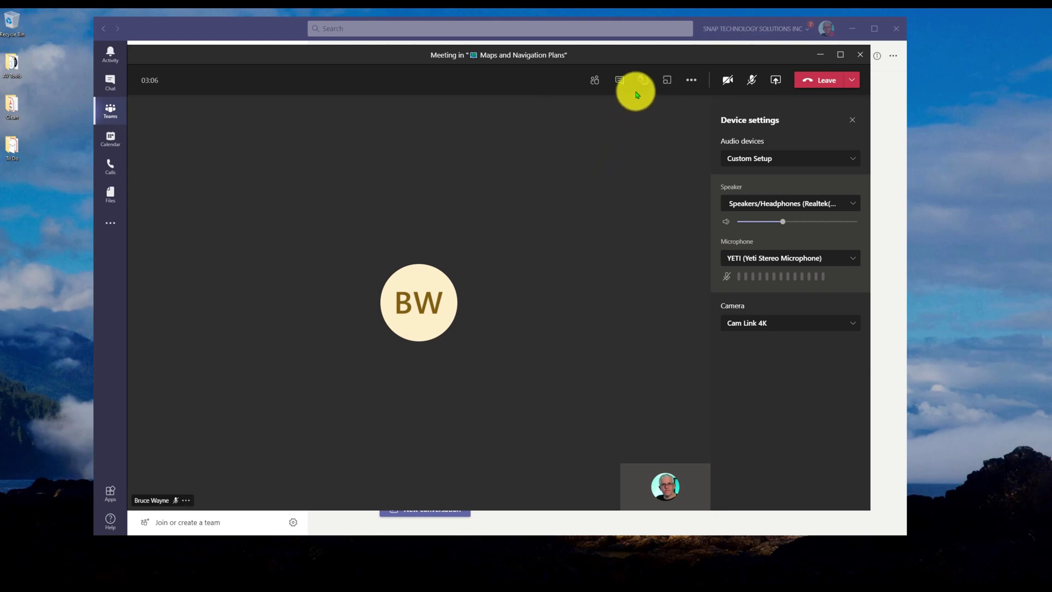
Open the meeting chat and the Share content tray.
left_click(619, 80)
left_click(776, 81)
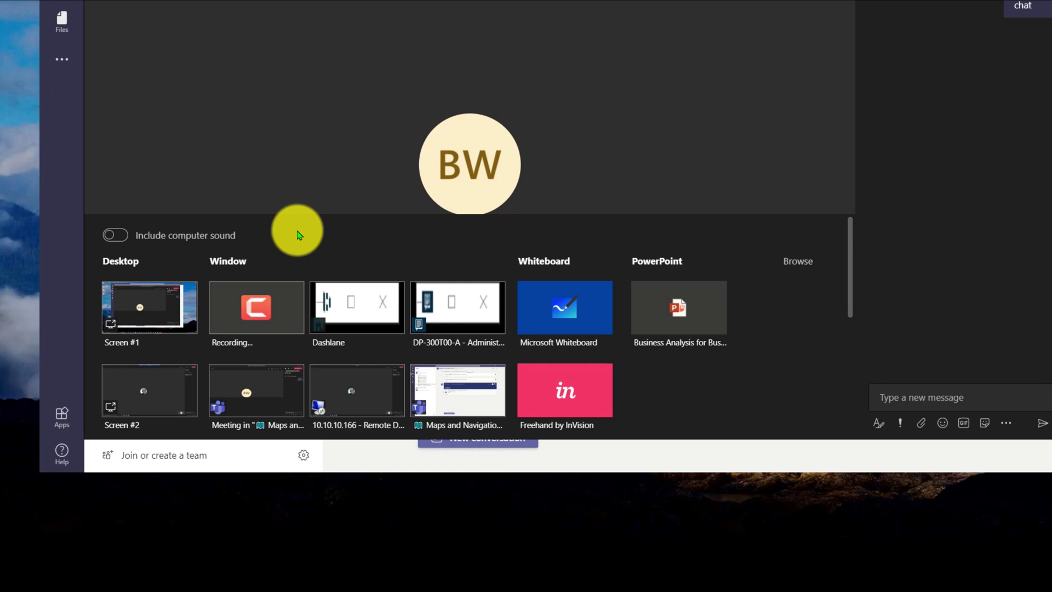
Upload VR Field Trip.pptx from the computer to present it, replacing the earlier shared copy.
left_click(798, 262)
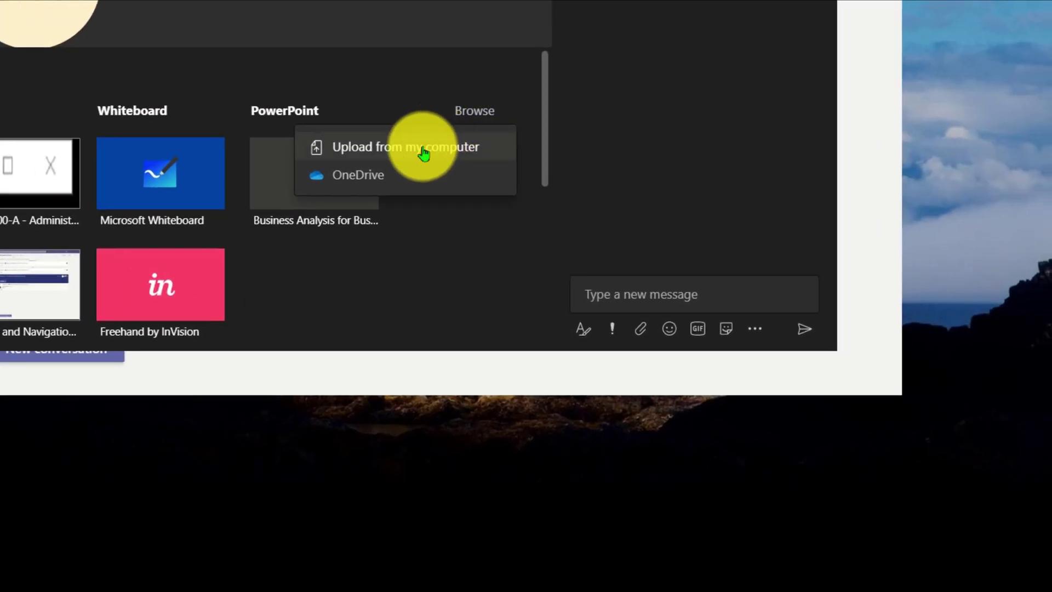
left_click(423, 151)
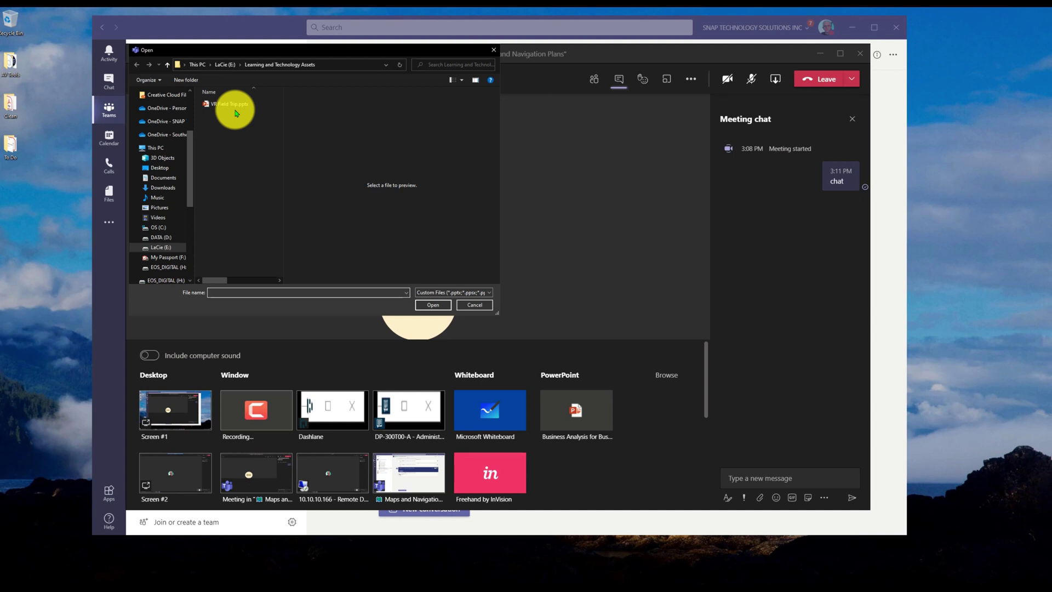
left_click(235, 109)
left_click(722, 509)
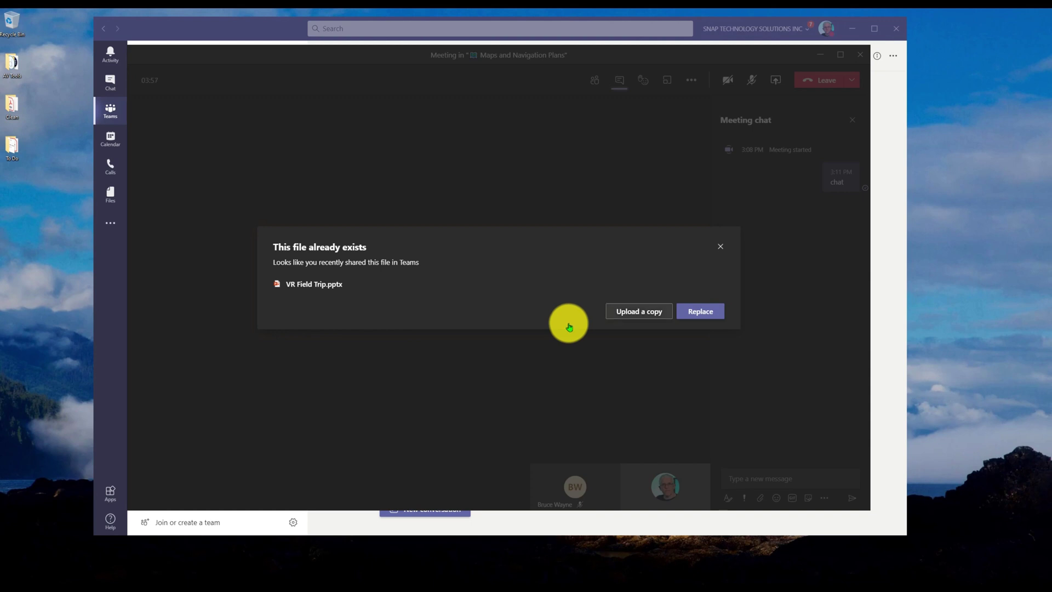
left_click(699, 311)
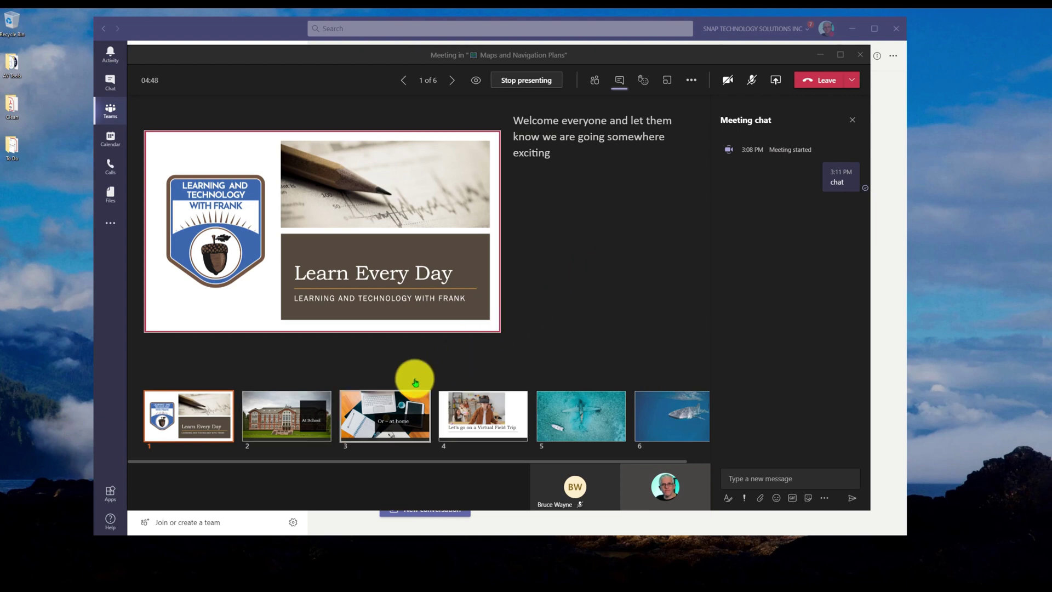
Settle on slide 3 'Or – at home' after checking slide 4, and select its speaker notes.
left_click(367, 414)
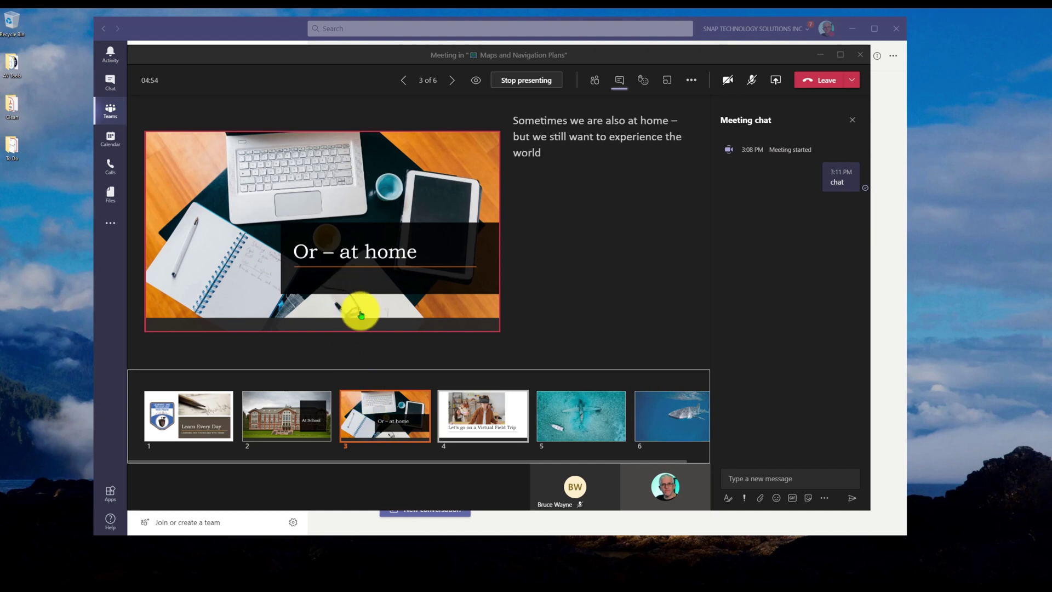
left_click(444, 413)
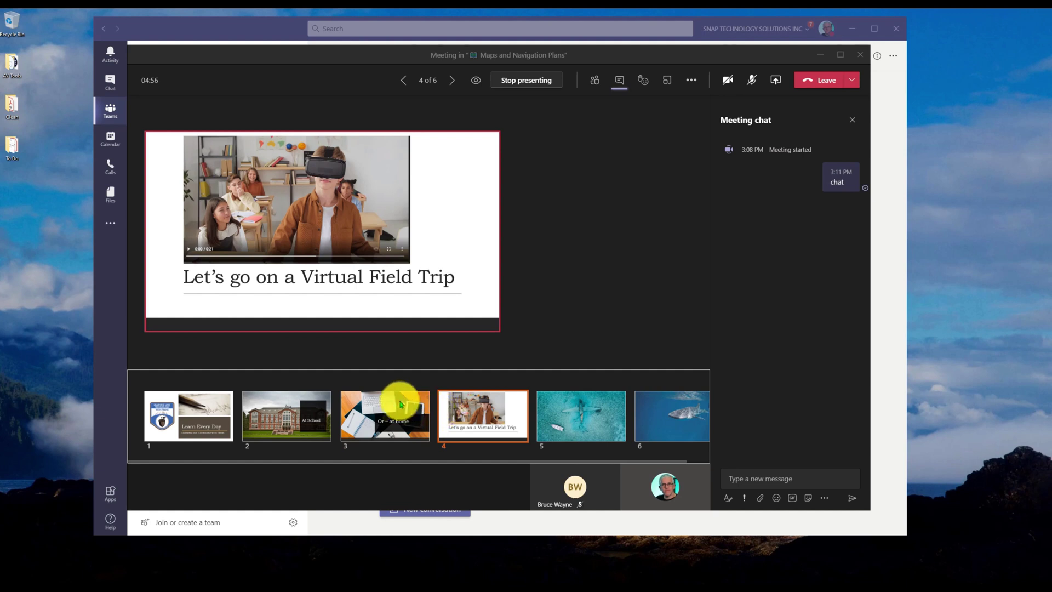
left_click(380, 399)
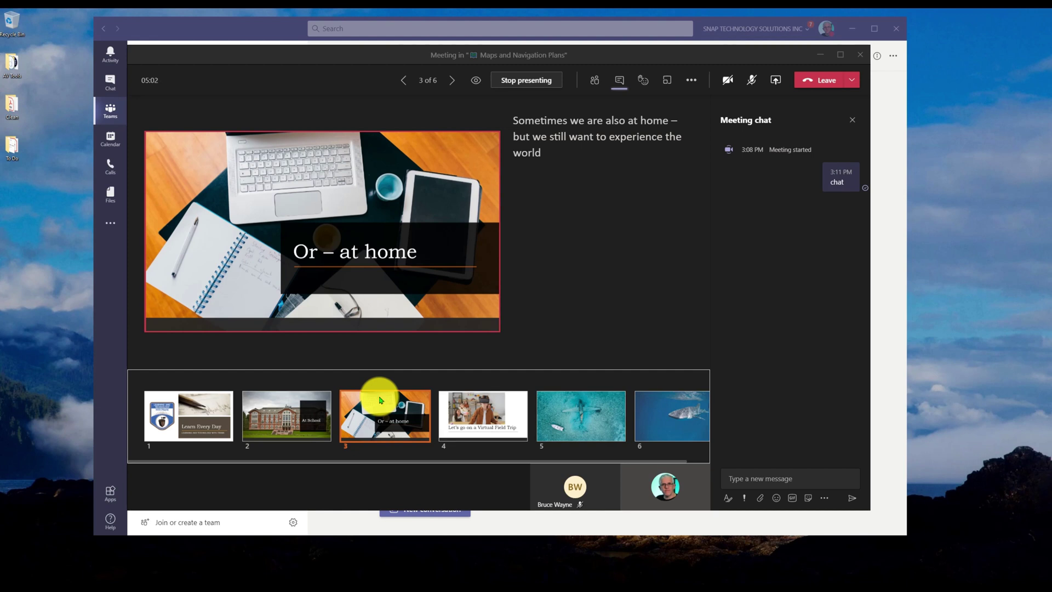
triple_click(548, 262)
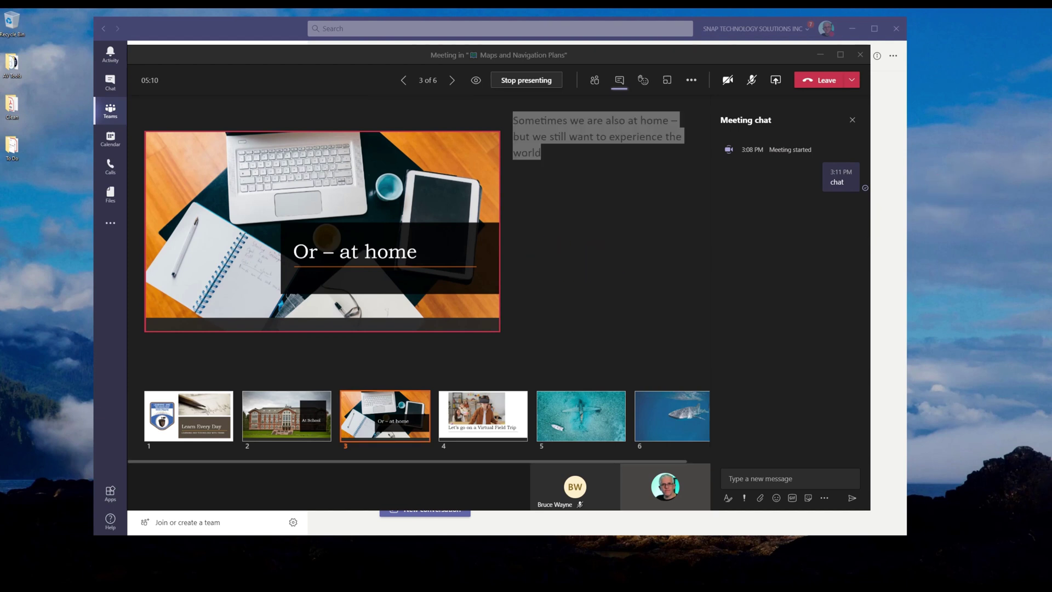
Maximize the attendee's remote desktop session and send a 'chat back' reply in the meeting chat.
key("alt+Tab")
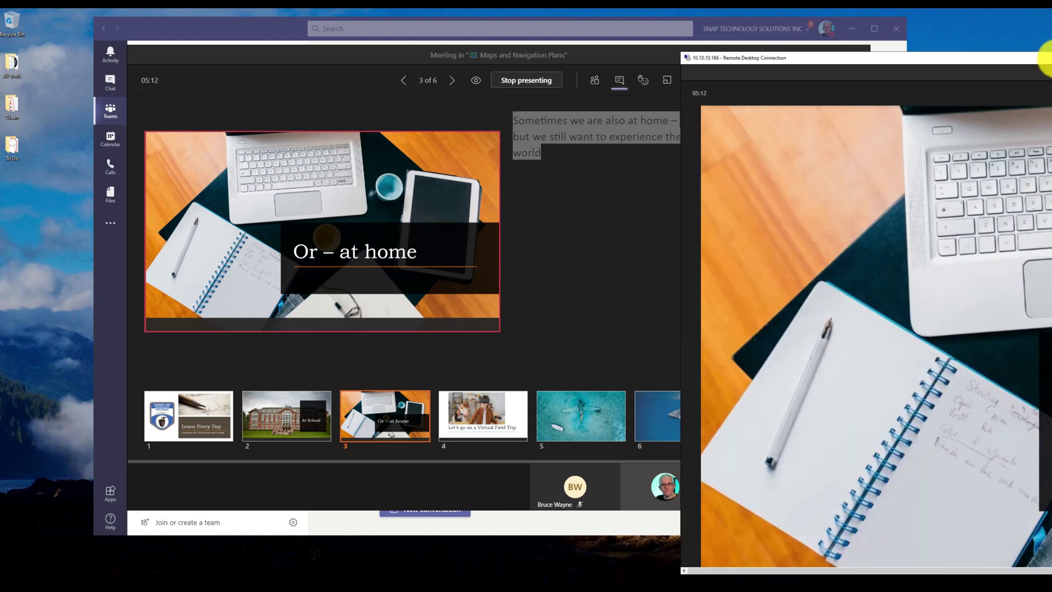
left_click_drag(1035, 52, 500, 24)
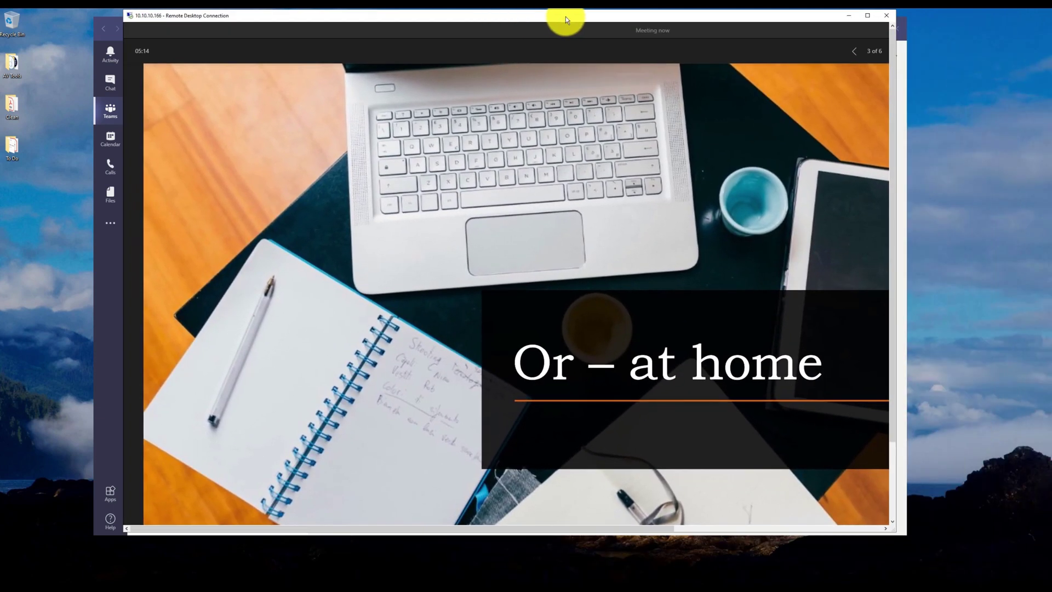
left_click(869, 20)
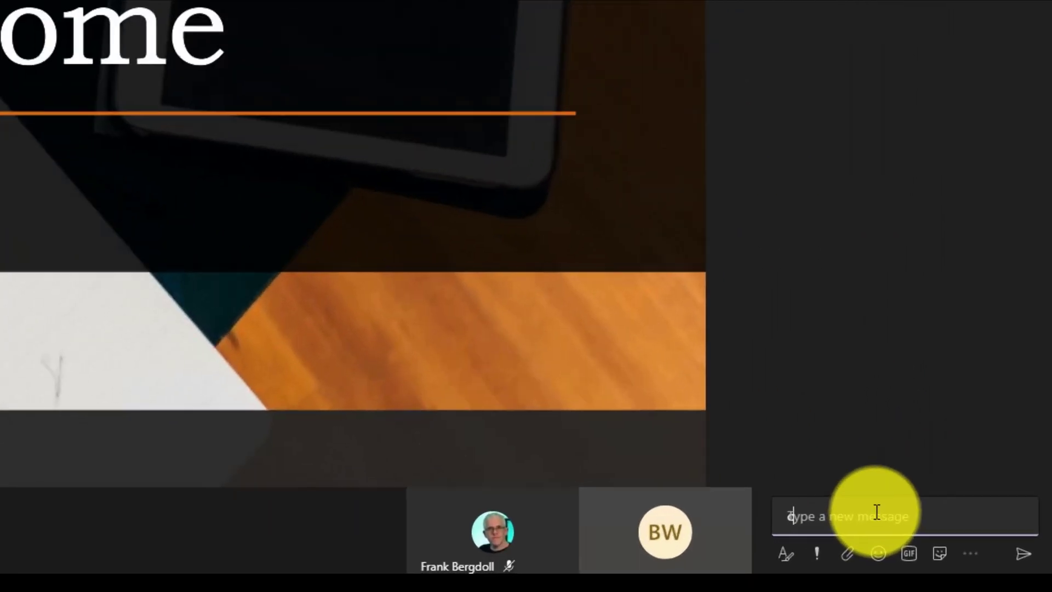
type("char")
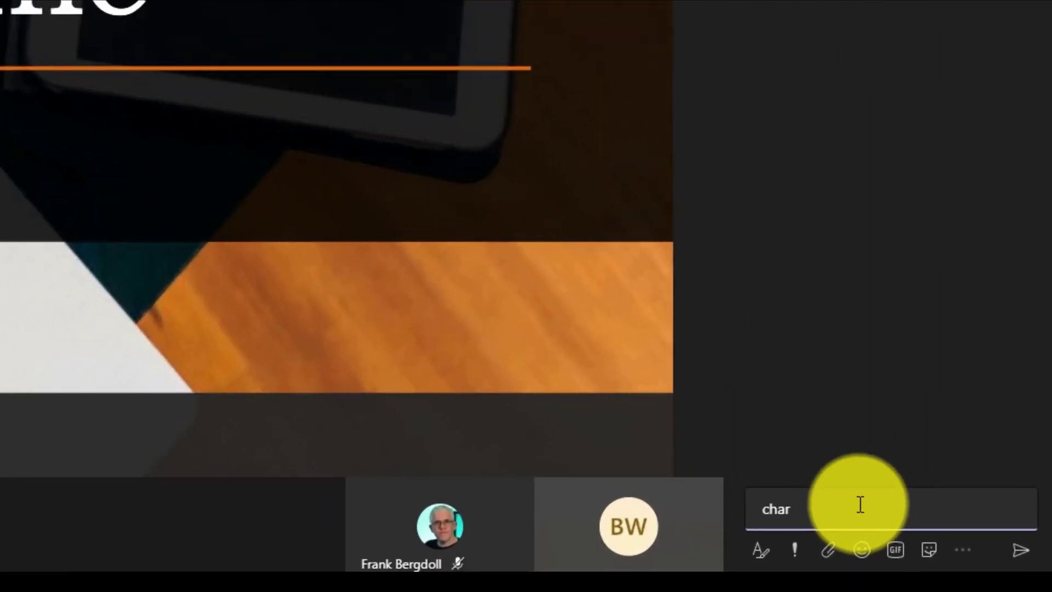
type("k")
key("Return")
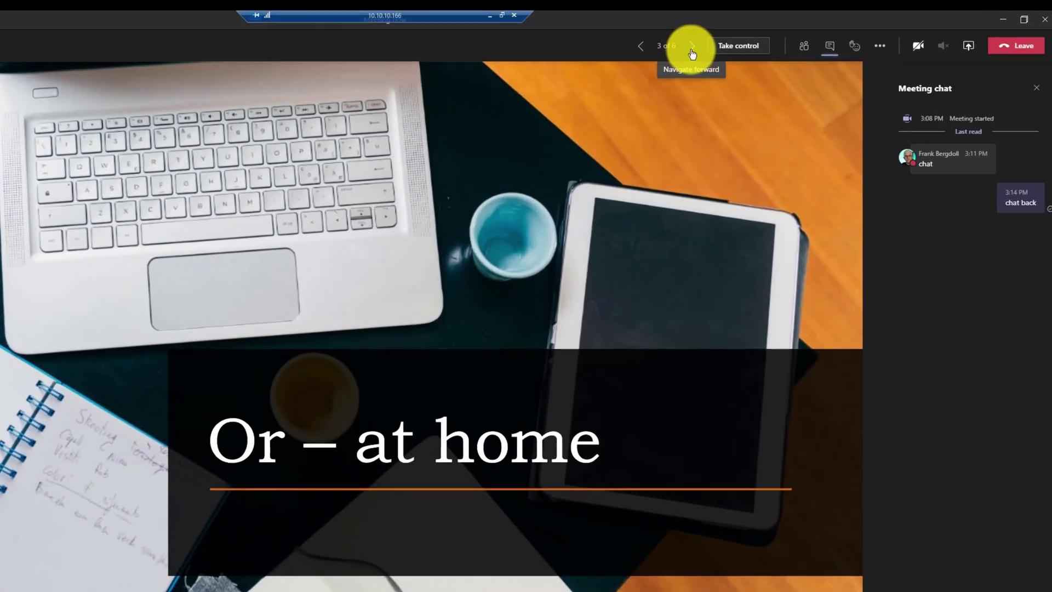
Browse the slides privately as the attendee, ending on slide 3, then restore the remote window.
left_click(692, 49)
left_click(641, 52)
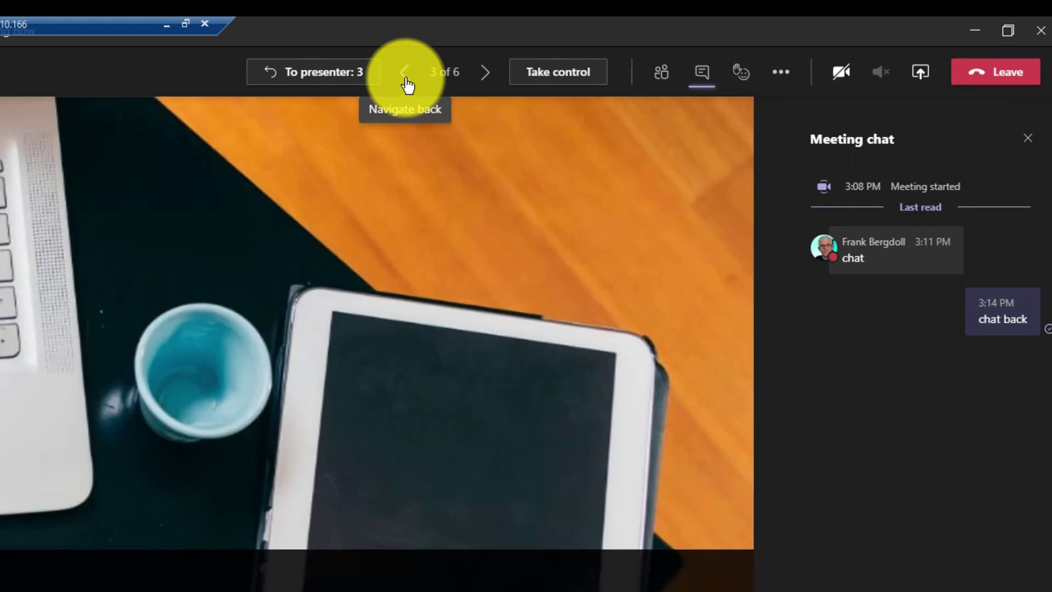
left_click(641, 52)
left_click(485, 76)
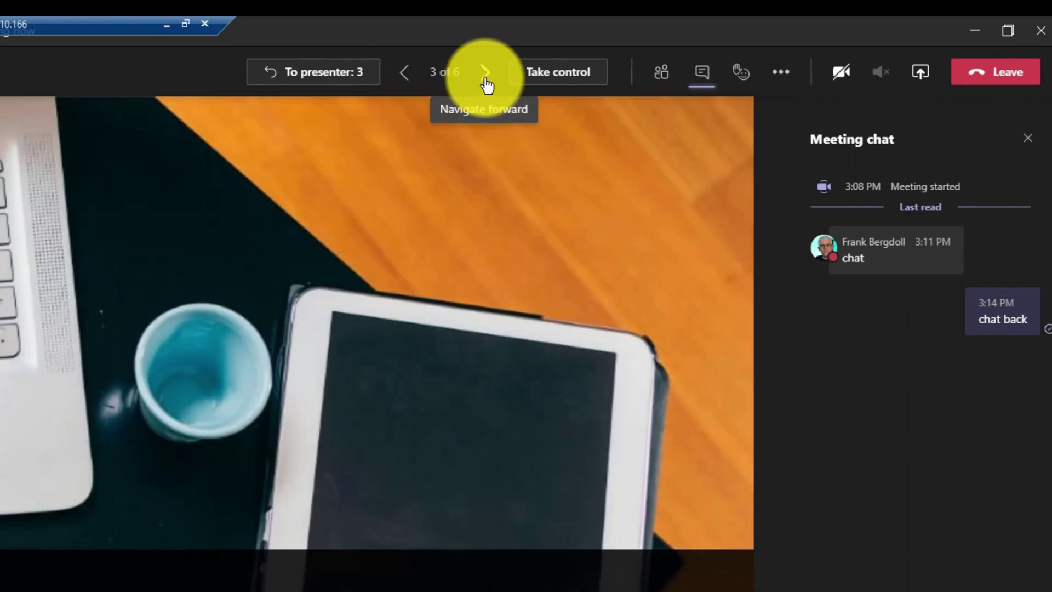
left_click(485, 80)
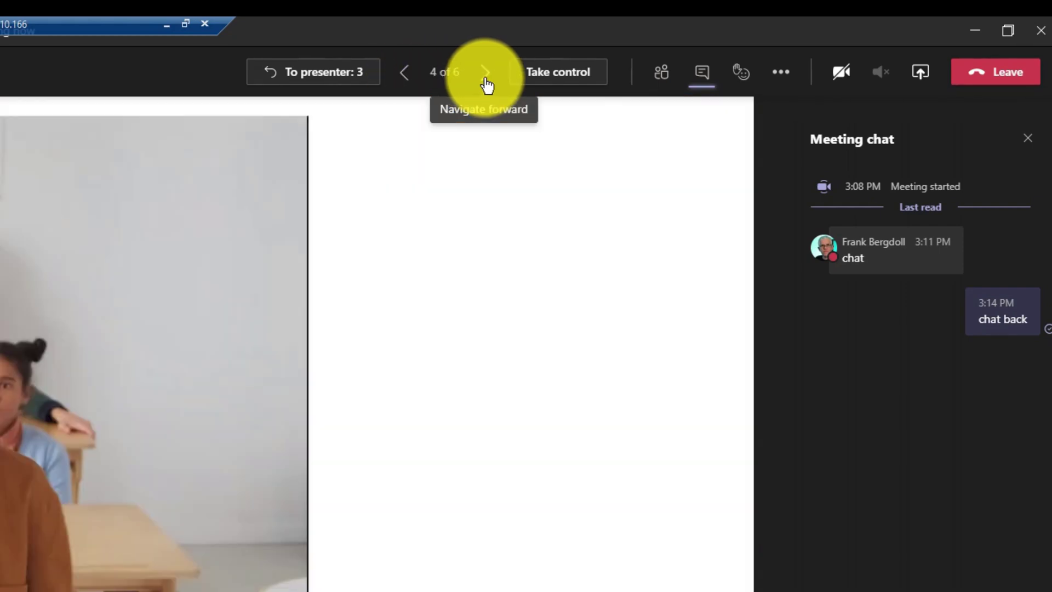
left_click(405, 74)
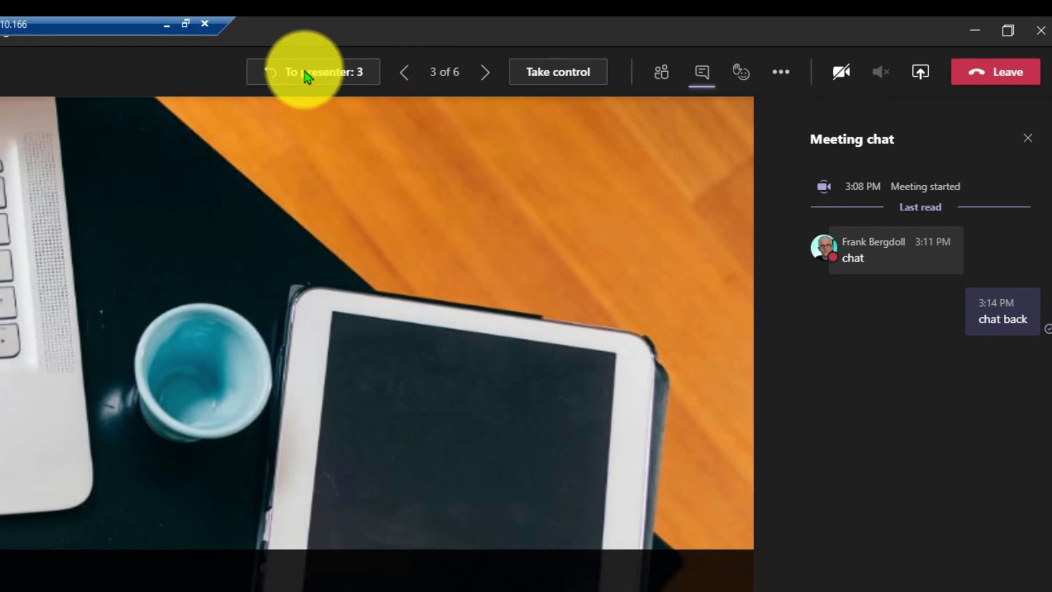
left_click(253, 22)
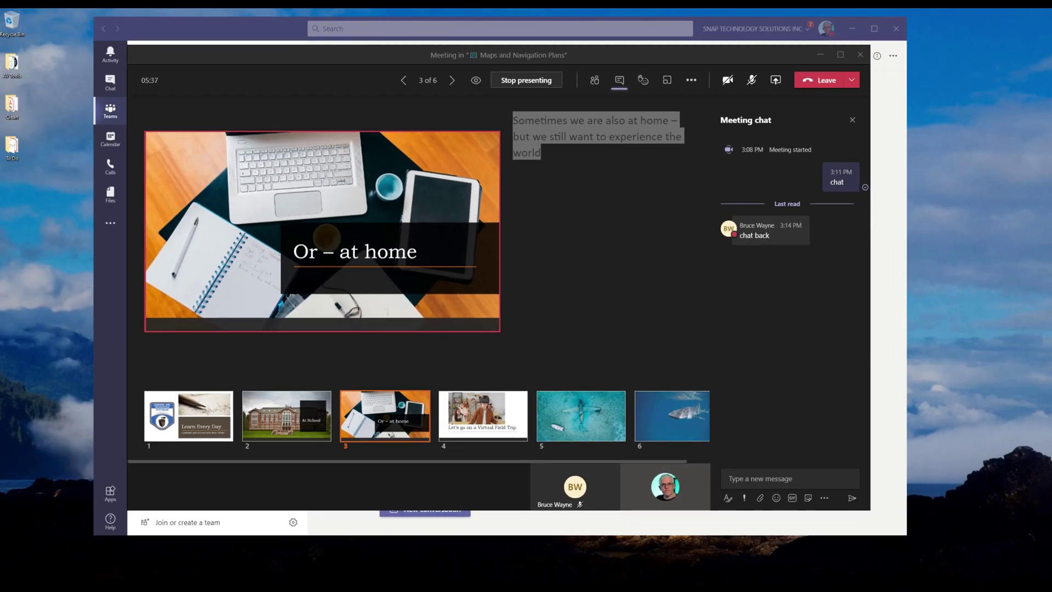
Turn on 'Prevent participants from moving through shared presentation' and maximize the attendee's remote view.
left_click(576, 242)
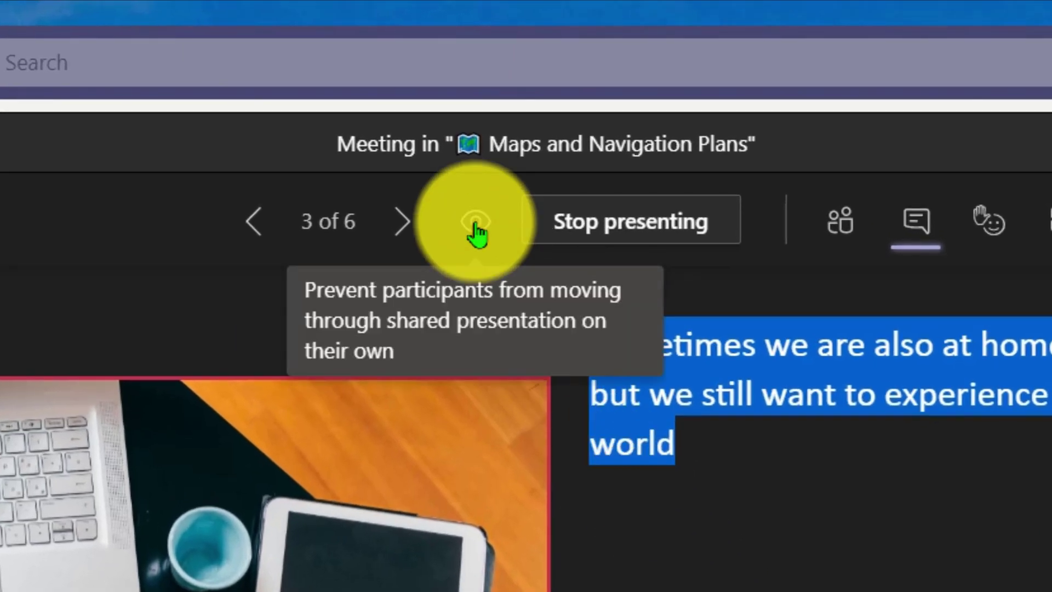
left_click(475, 226)
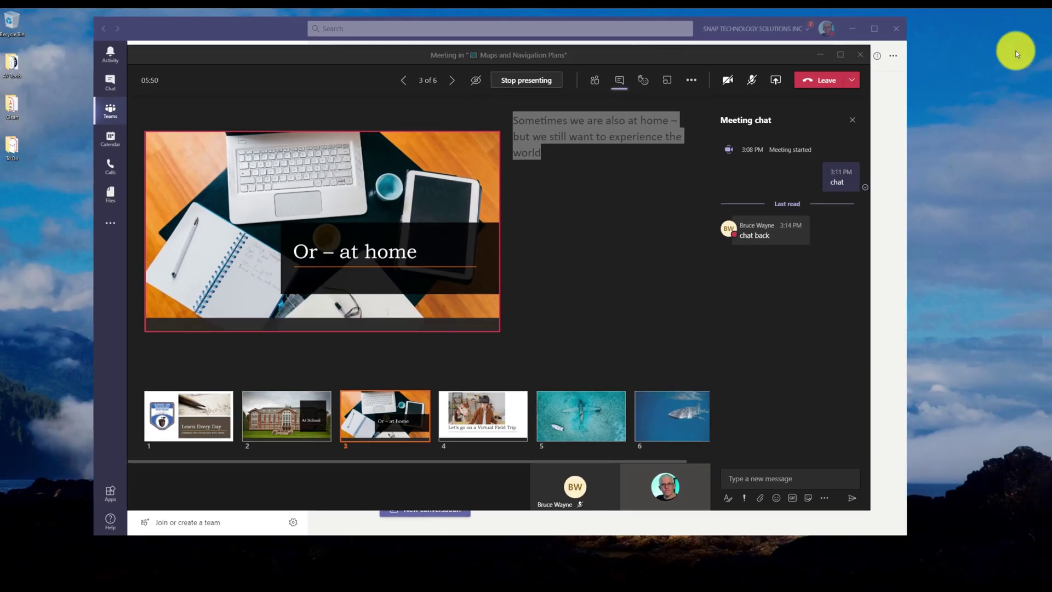
left_click_drag(1051, 18, 390, 12)
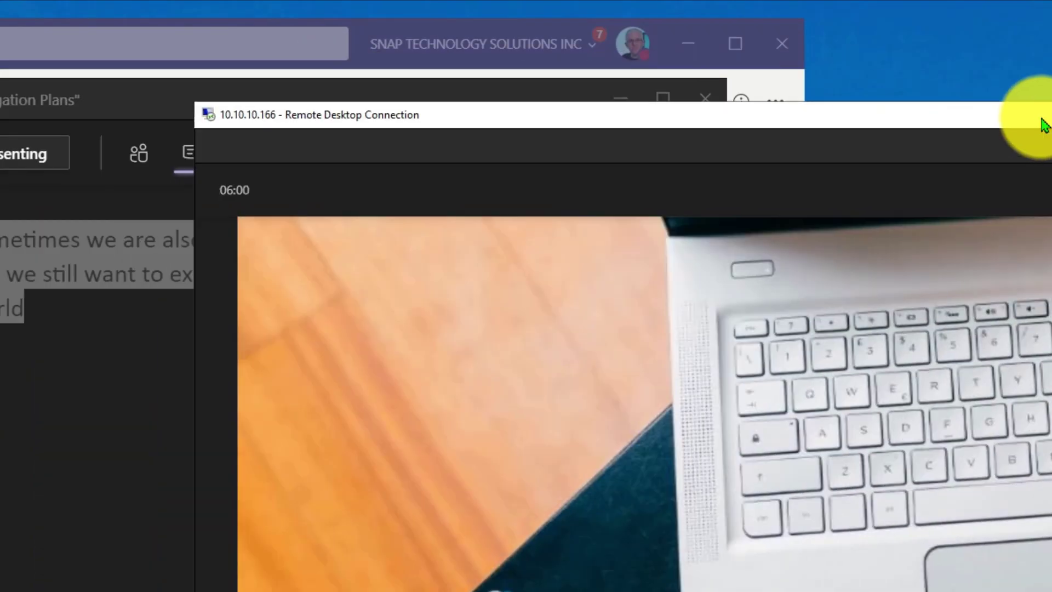
Advance the deck to slide 4, play its classroom video, and bring the attendee window back.
left_click(1040, 122)
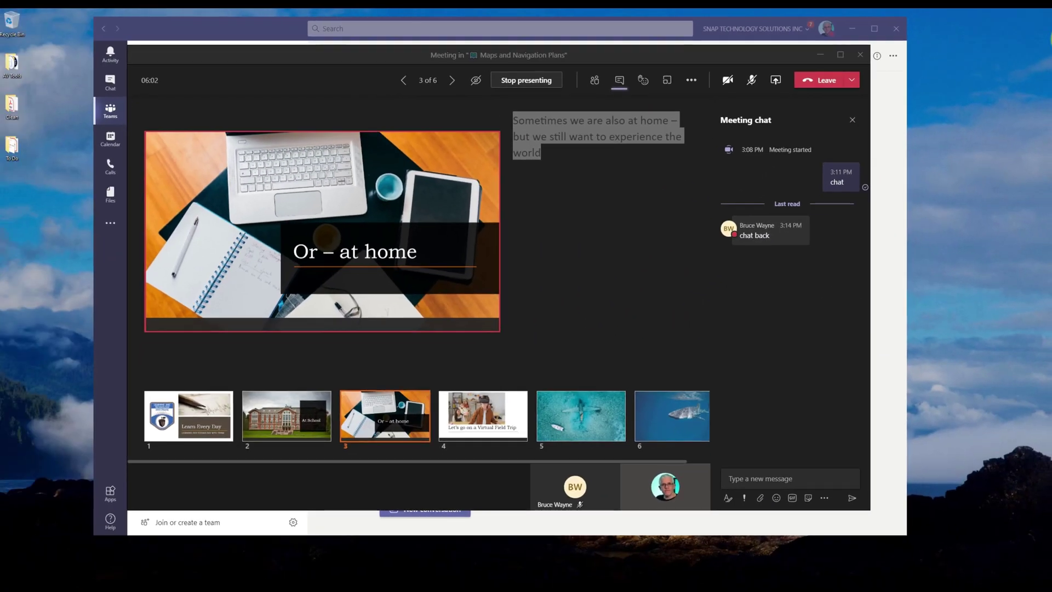
left_click(384, 89)
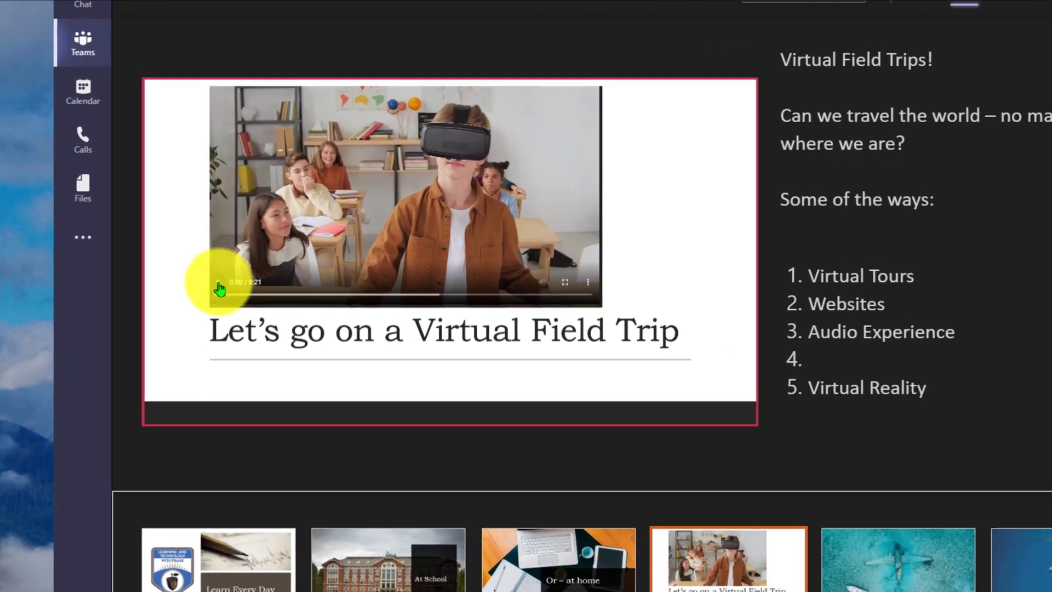
left_click(190, 248)
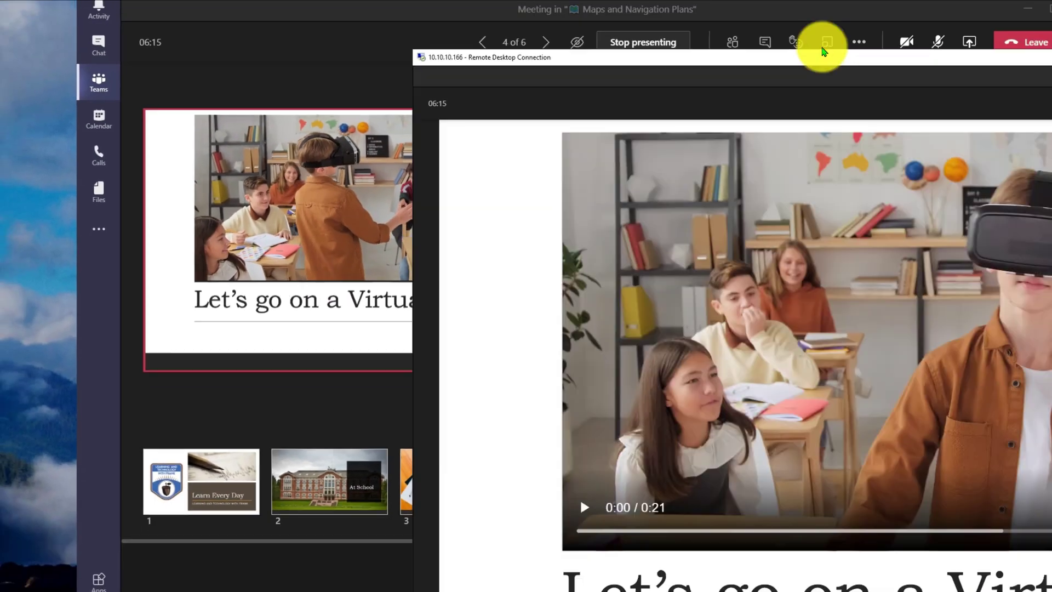
left_click_drag(823, 51, 624, 32)
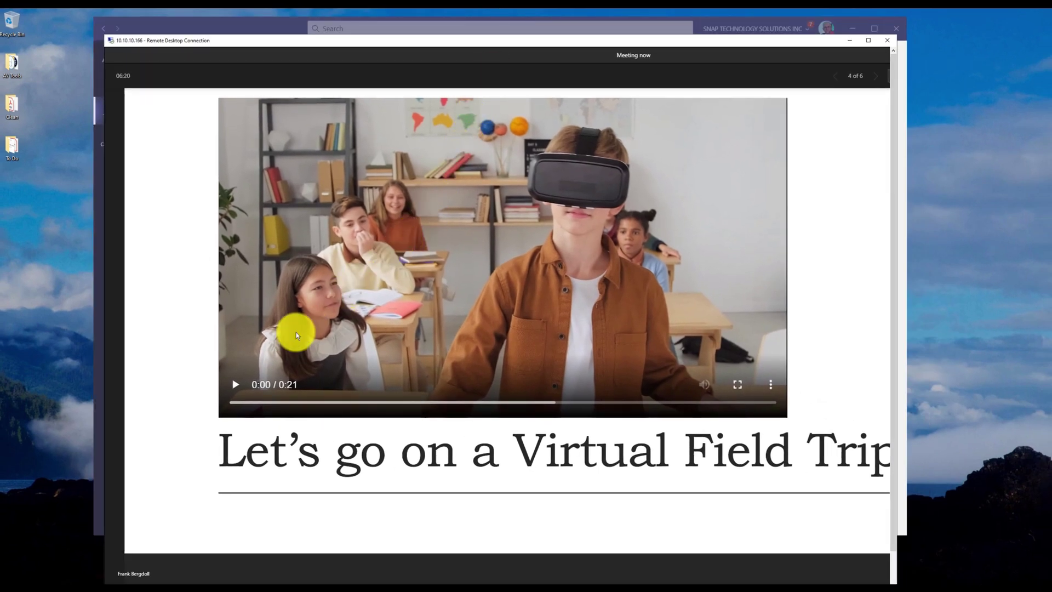
Play the classroom video in the attendee view, then move that window right to uncover Teams.
left_click(235, 384)
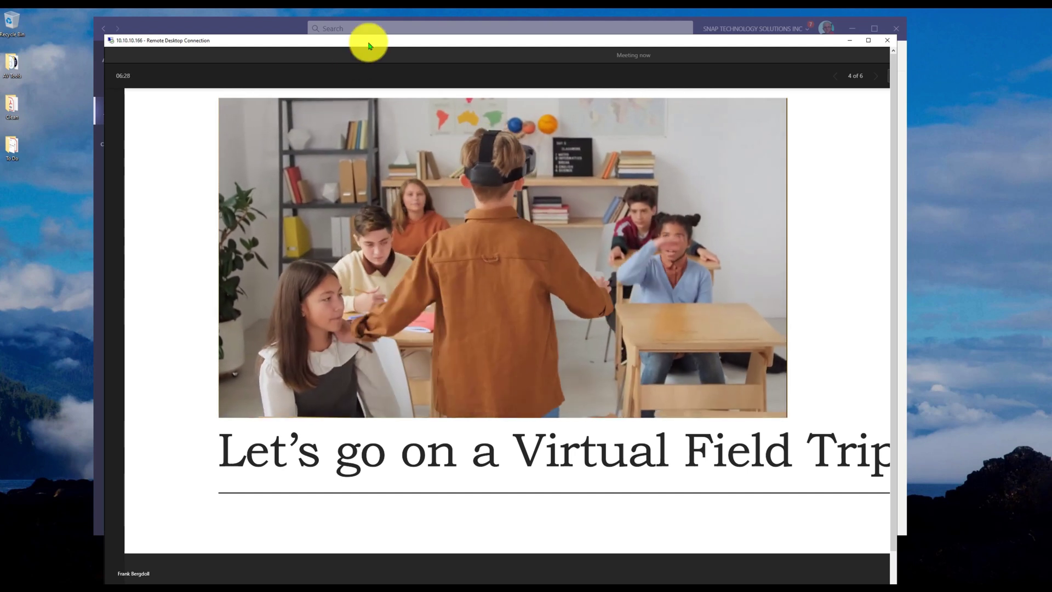
left_click_drag(368, 46, 636, 28)
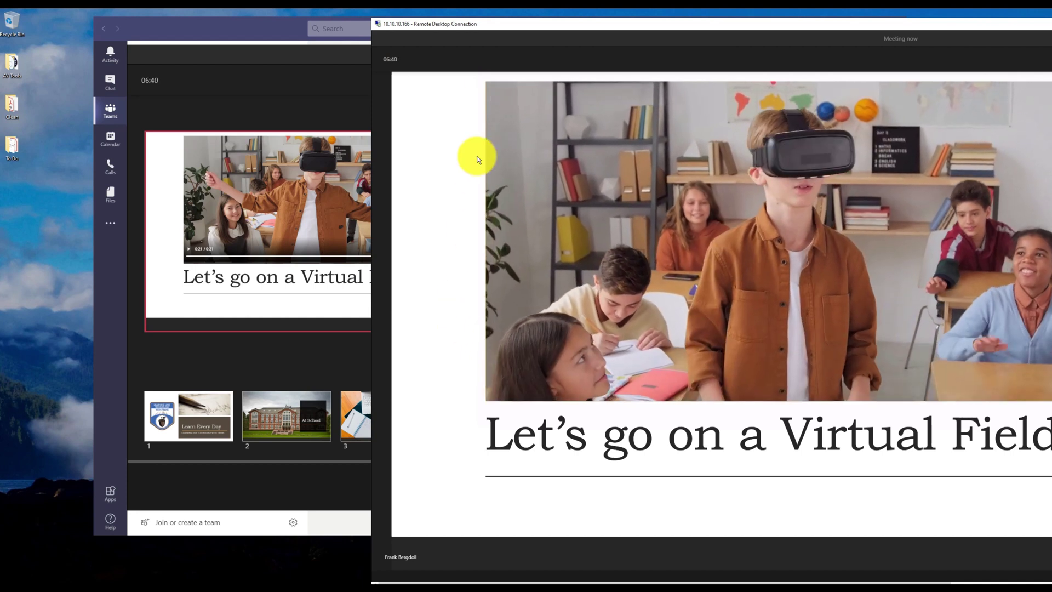
left_click_drag(491, 26, 1037, 25)
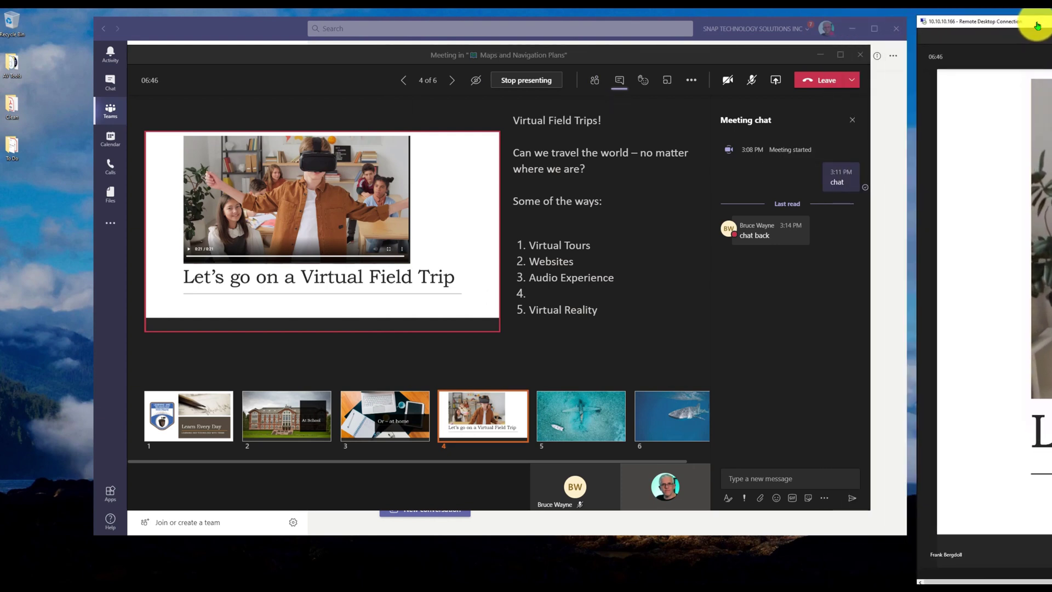
Jump the shared deck to slide 5, the aerial plane-wreck photo.
left_click(582, 421)
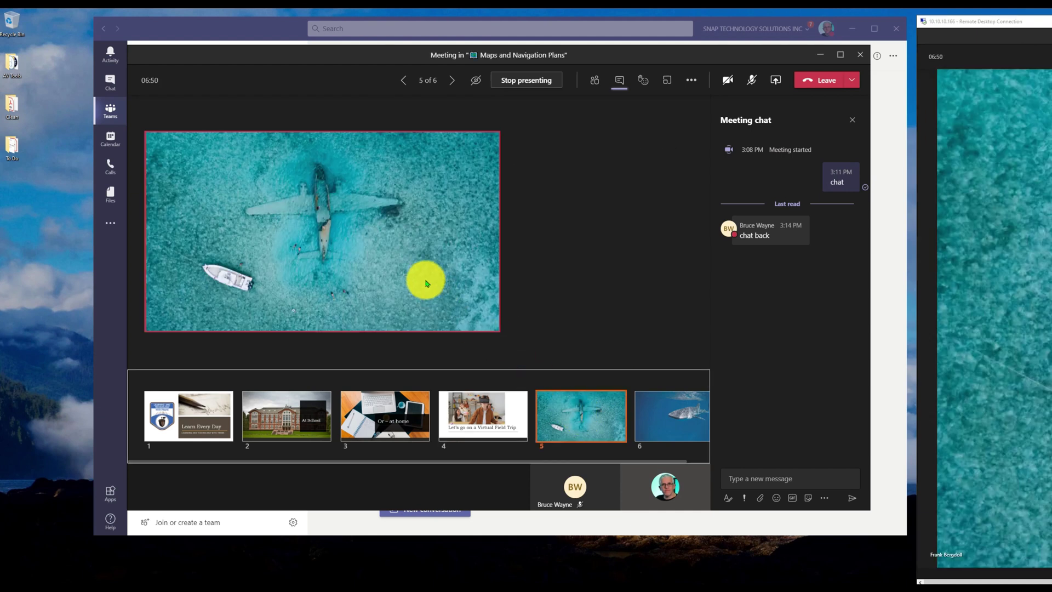